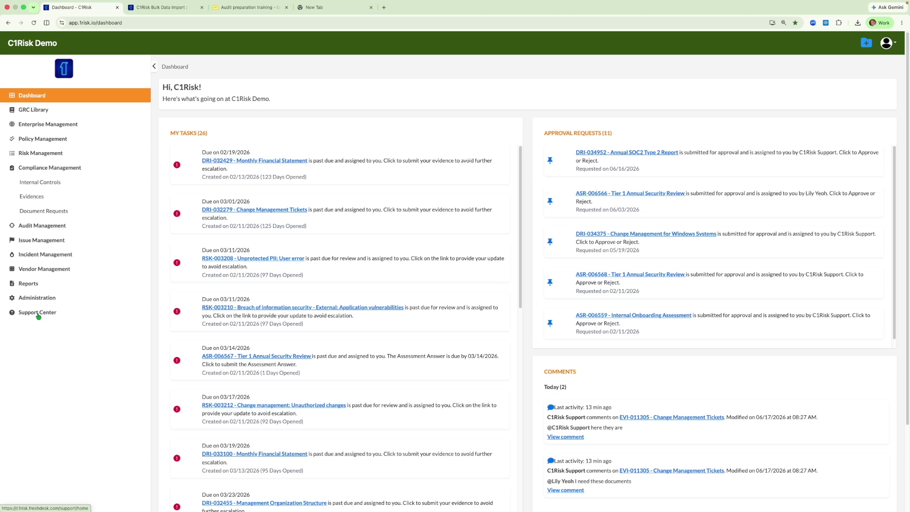
Open the Support Center, consult the knowledge base article on compliance data upload and import templates, and return to the C1Risk dashboard.
left_click(39, 316)
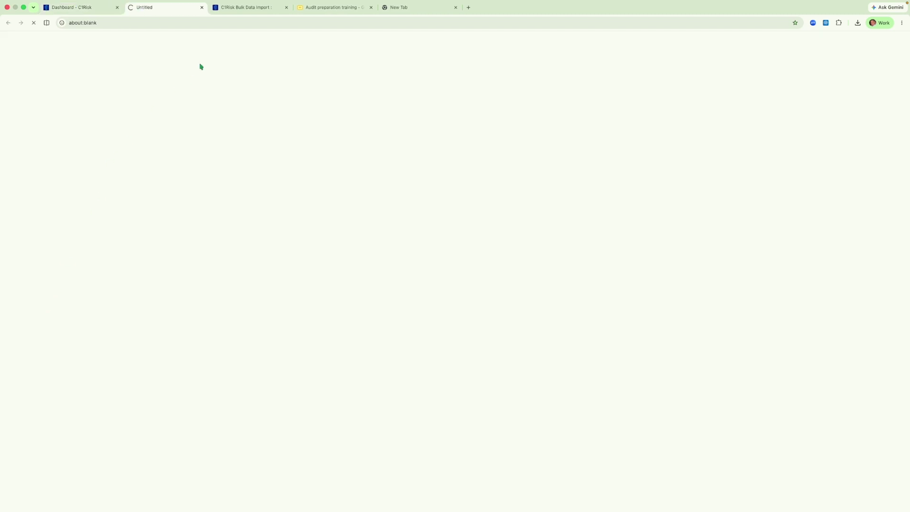
left_click(237, 9)
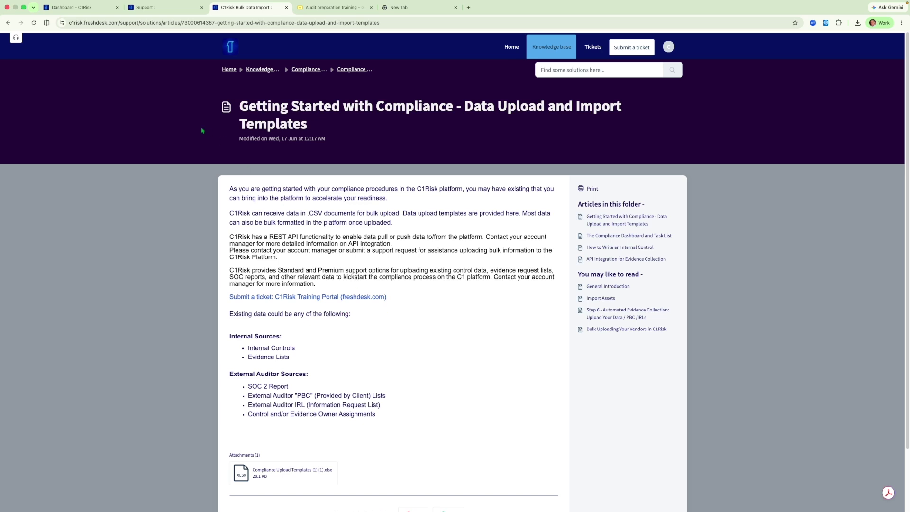
left_click(85, 8)
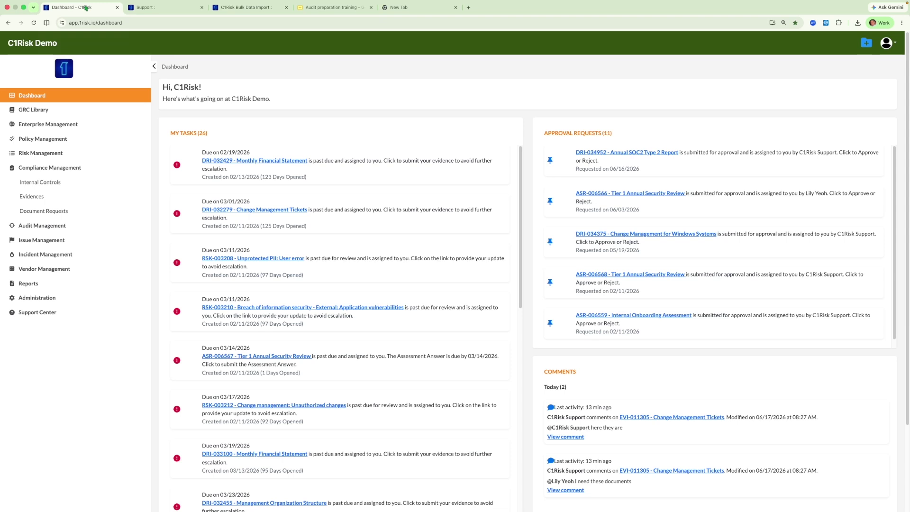
Open the Control Libraries list in the GRC Library and load the SOC 2 Applicable 2026 view.
left_click(42, 170)
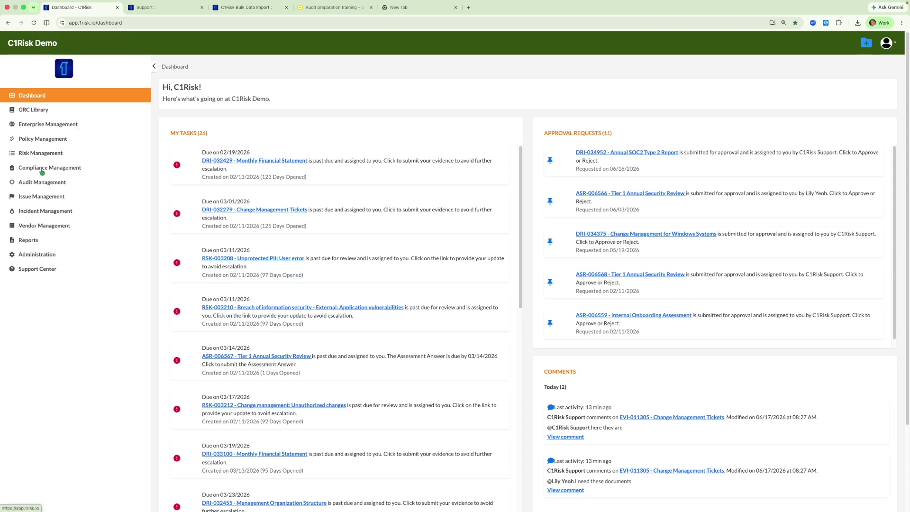
left_click(41, 113)
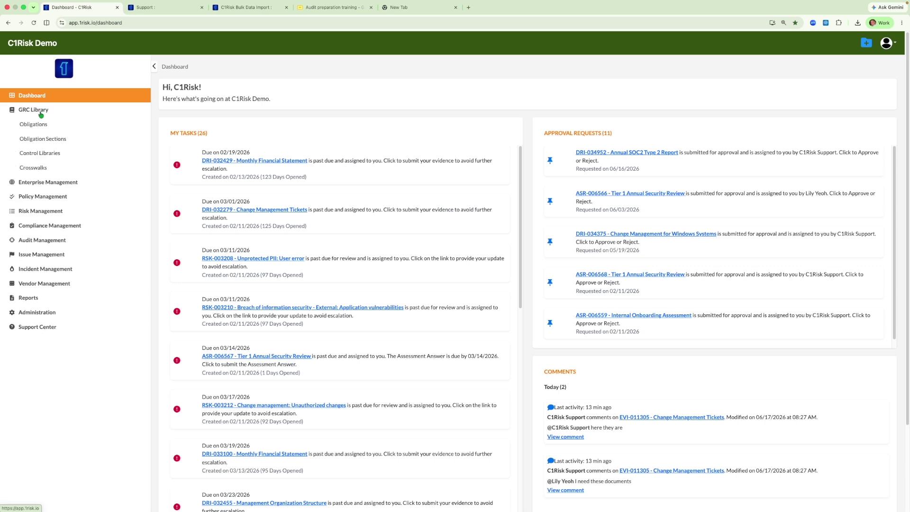
left_click(40, 154)
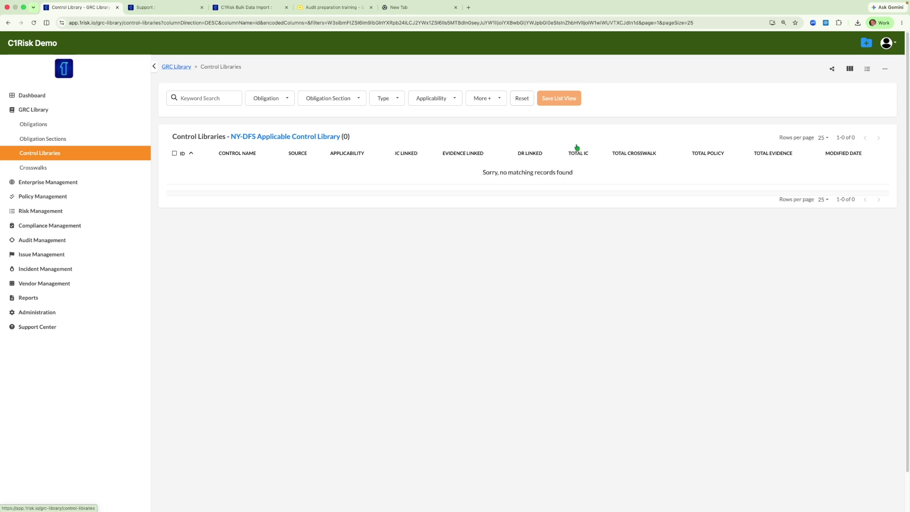
left_click(864, 71)
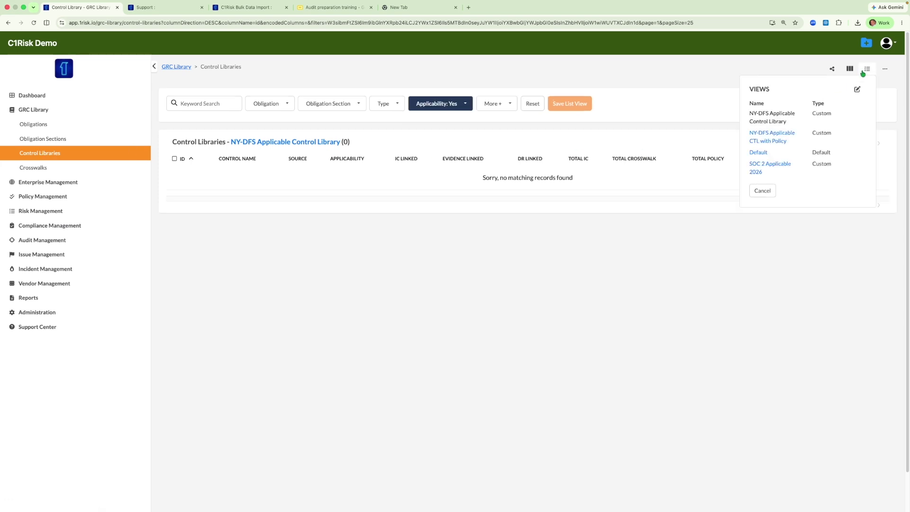
left_click(780, 165)
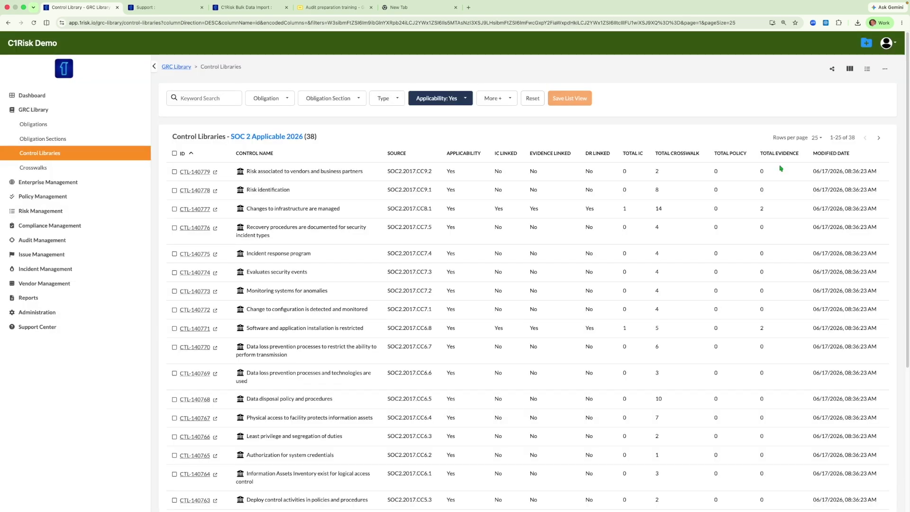
Sort the control library list by source in ascending order and show 50 rows per page.
left_click(395, 153)
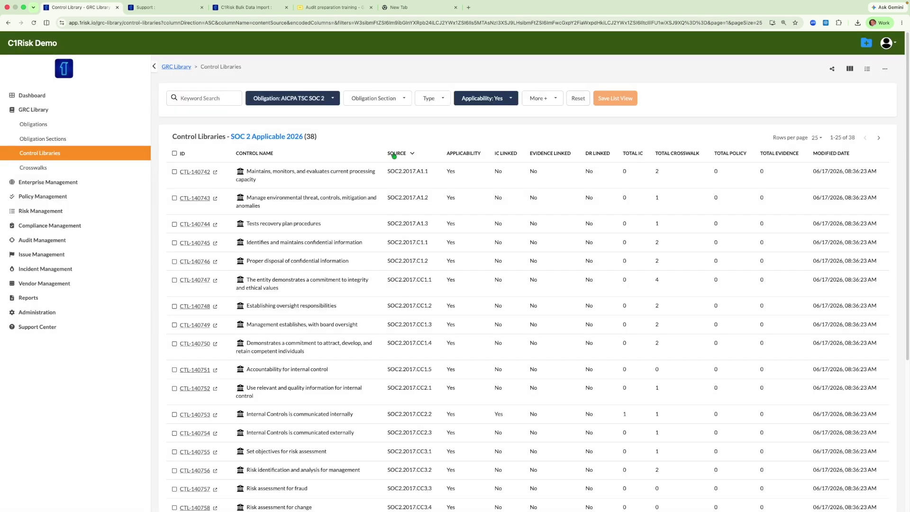
scroll(394, 156, "down", 5)
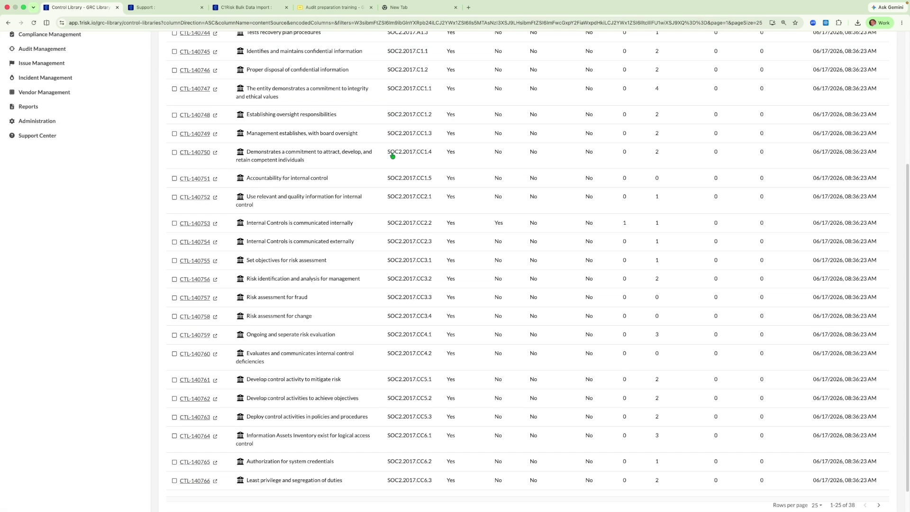
scroll(792, 273, "up", 5)
left_click(819, 140)
left_click(822, 160)
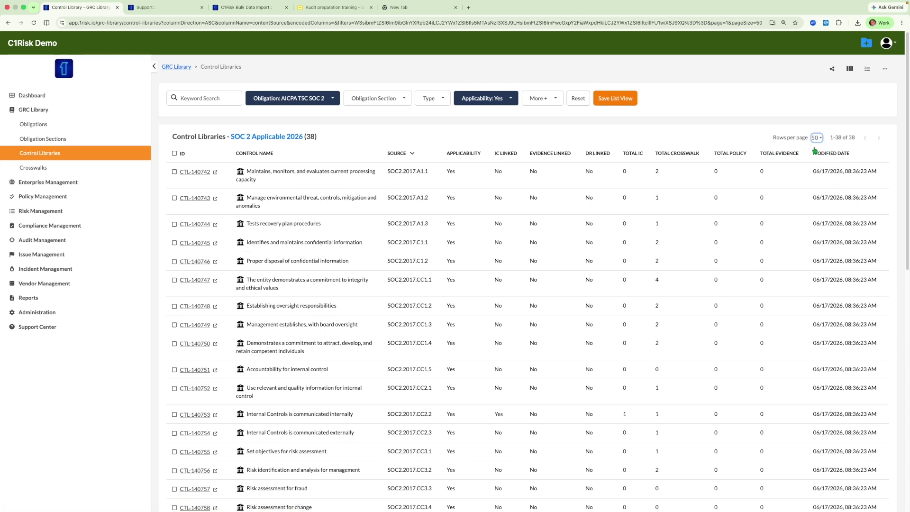
scroll(363, 224, "down", 10)
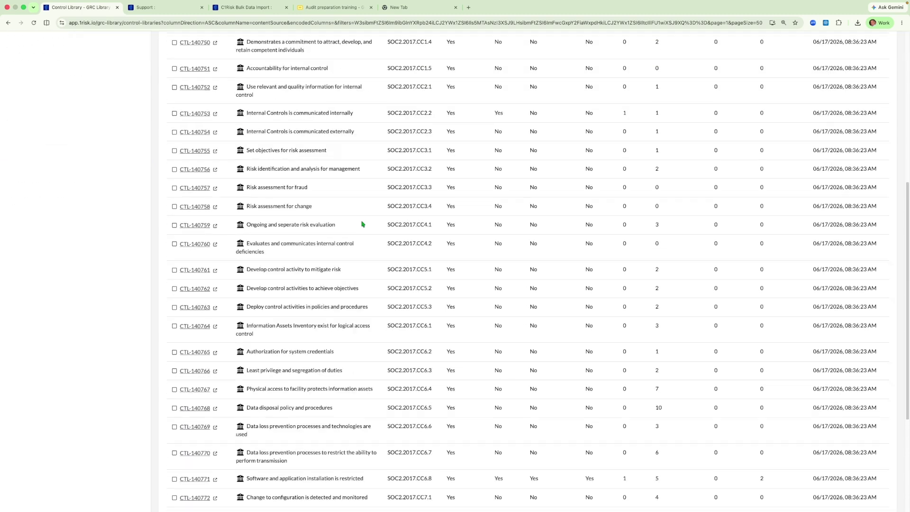
scroll(363, 224, "up", 10)
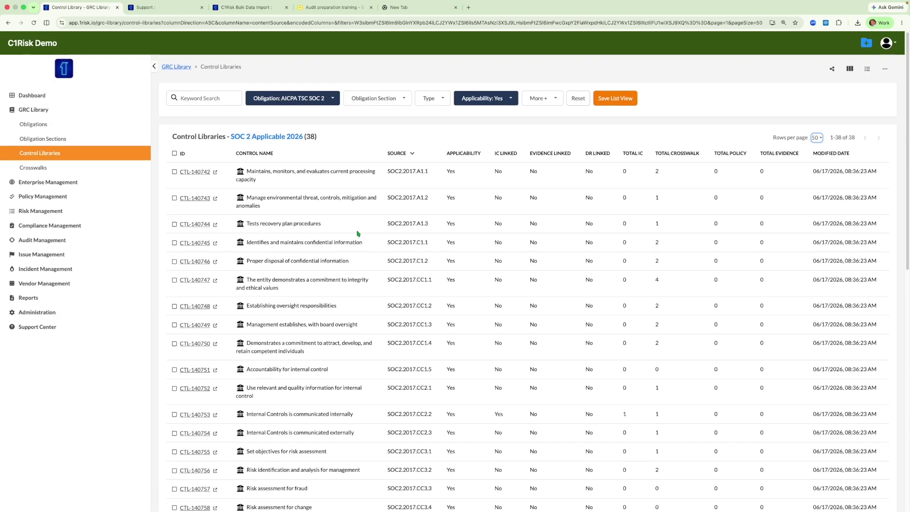
Select all controls in the SOC 2 Applicable 2026 list and copy them to internal controls.
left_click(175, 152)
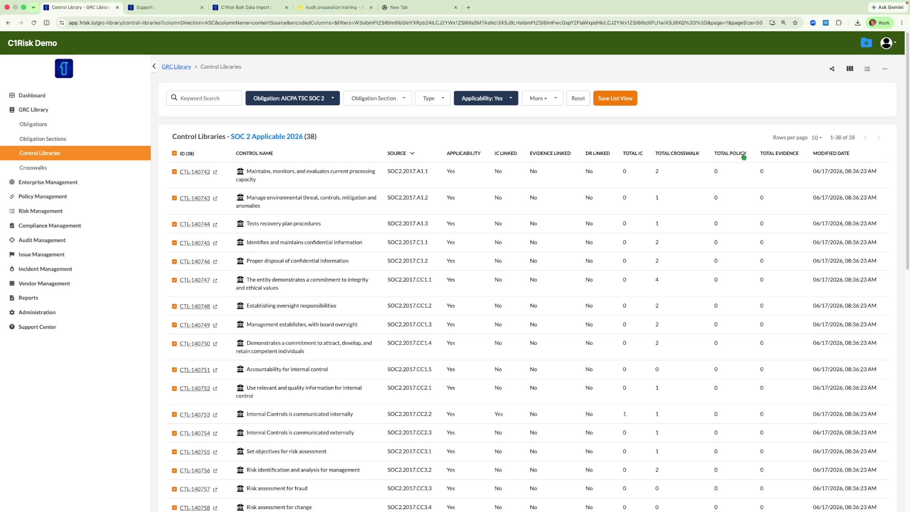
left_click(884, 70)
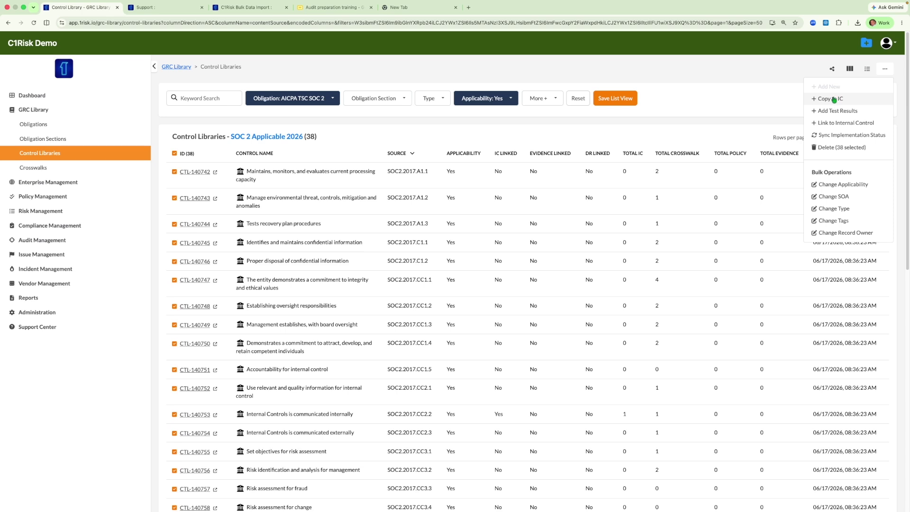
left_click(833, 99)
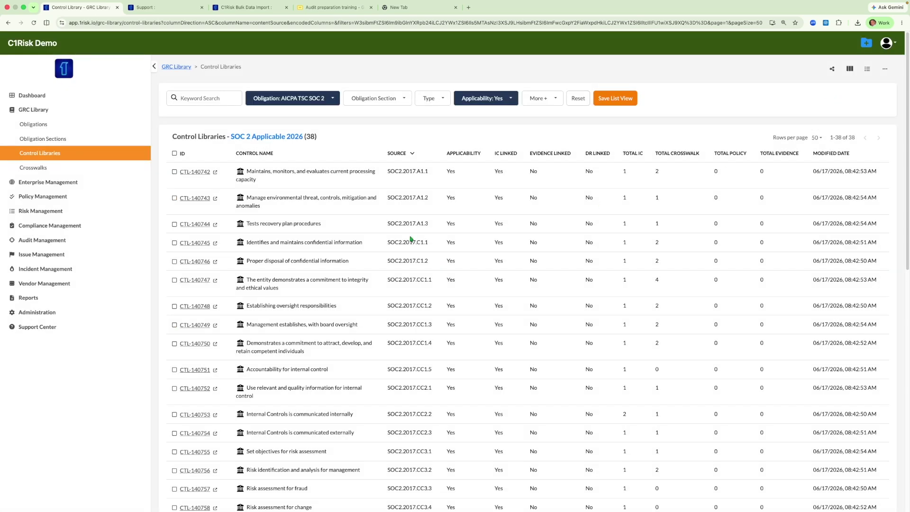
Open library control CTL-140742 in its own browser tab and view its linked internal controls.
left_click(194, 172)
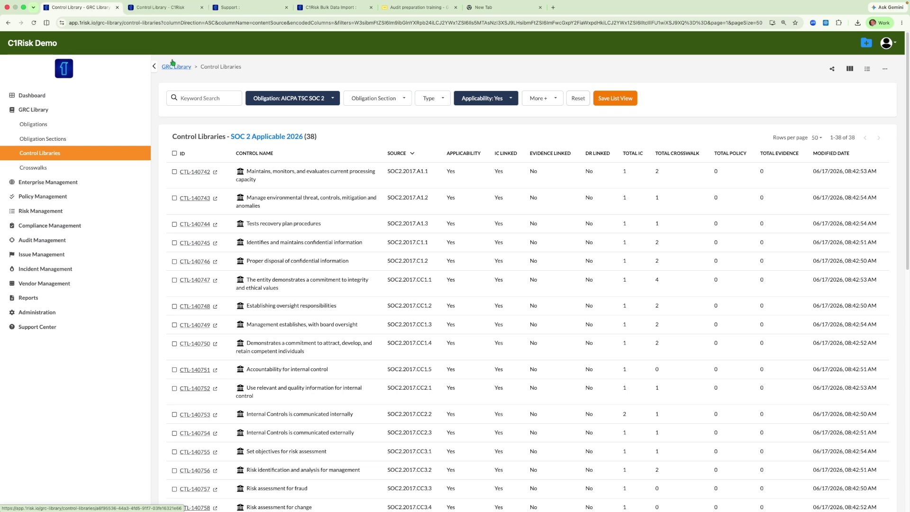
left_click(173, 9)
left_click(261, 114)
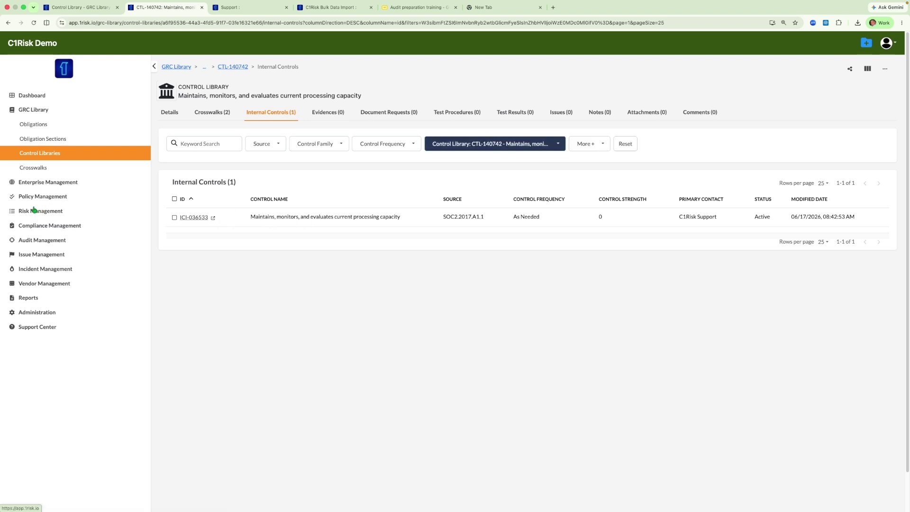
Open the Internal Controls list under Compliance Management and look at its source filter options.
left_click(32, 226)
left_click(43, 242)
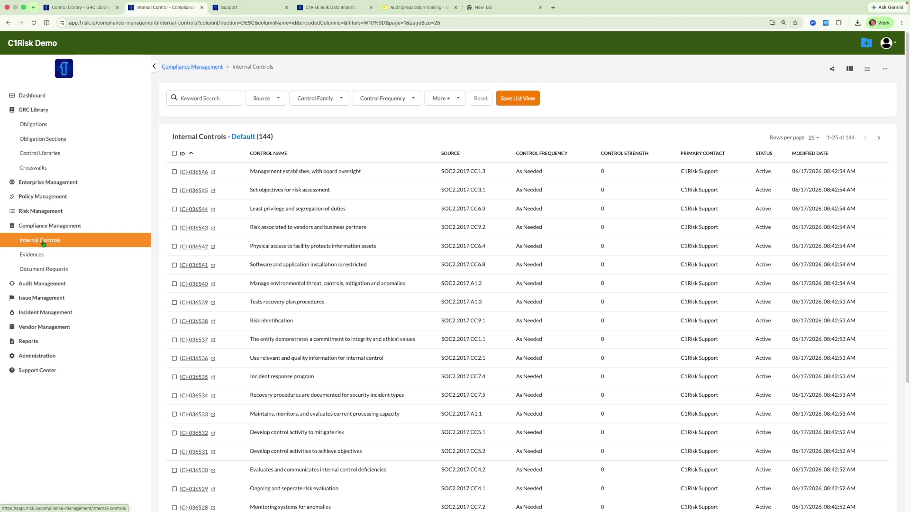
left_click(263, 99)
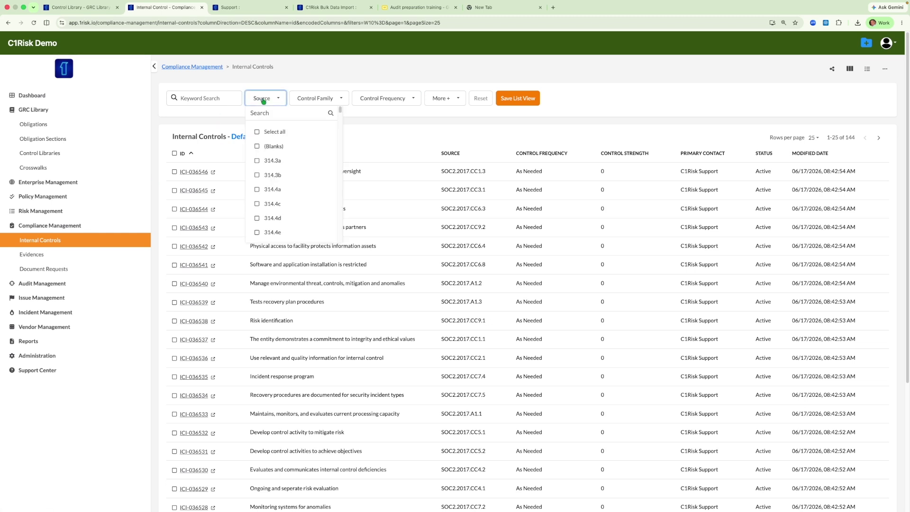
left_click(386, 127)
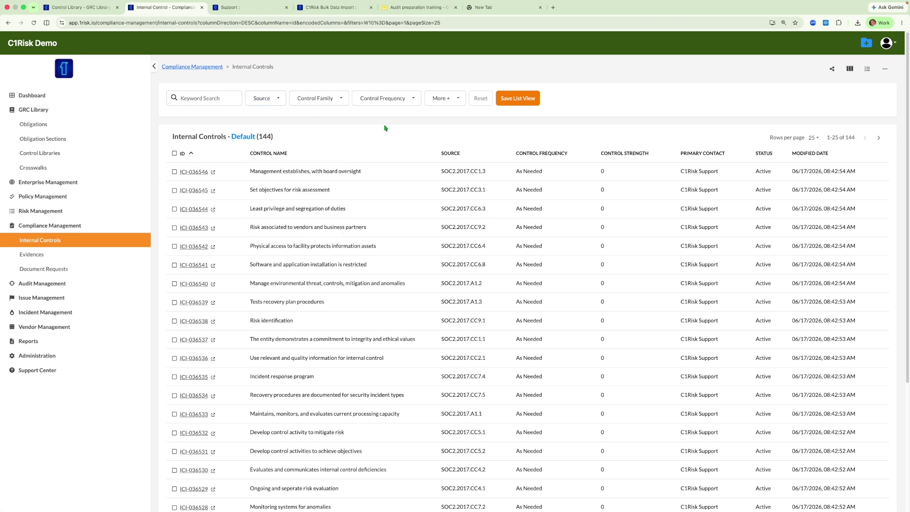
Add an Obligation filter, limit the internal controls to OBL-000727 - AICPA TSC SOC 2, and sort them by source in ascending order.
left_click(458, 102)
left_click(437, 160)
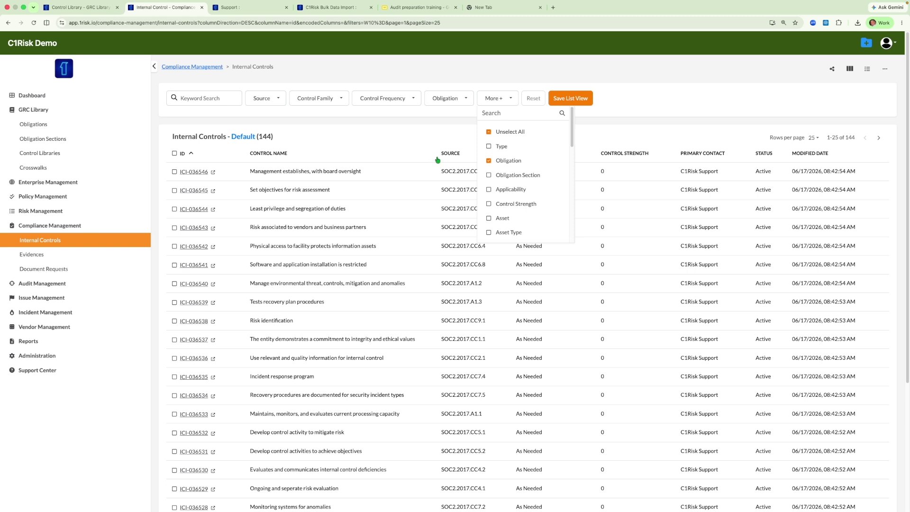
left_click(436, 160)
left_click(458, 99)
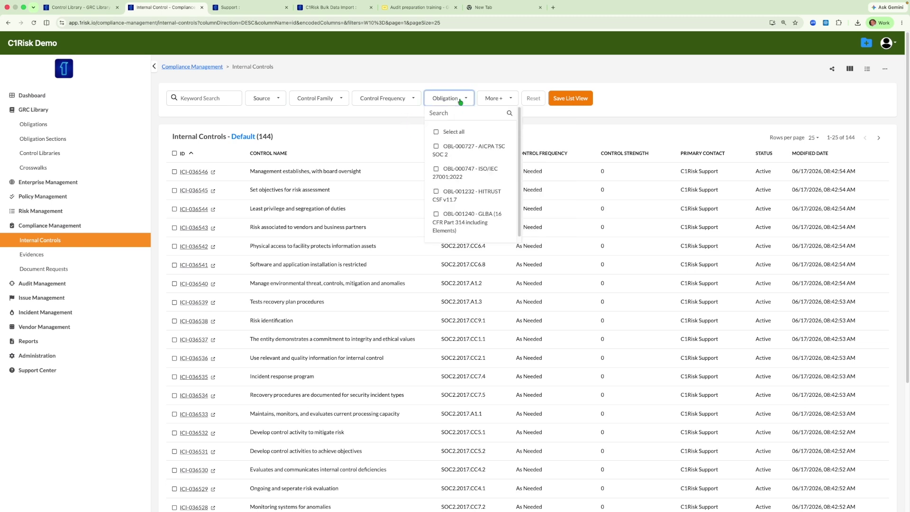
left_click(436, 146)
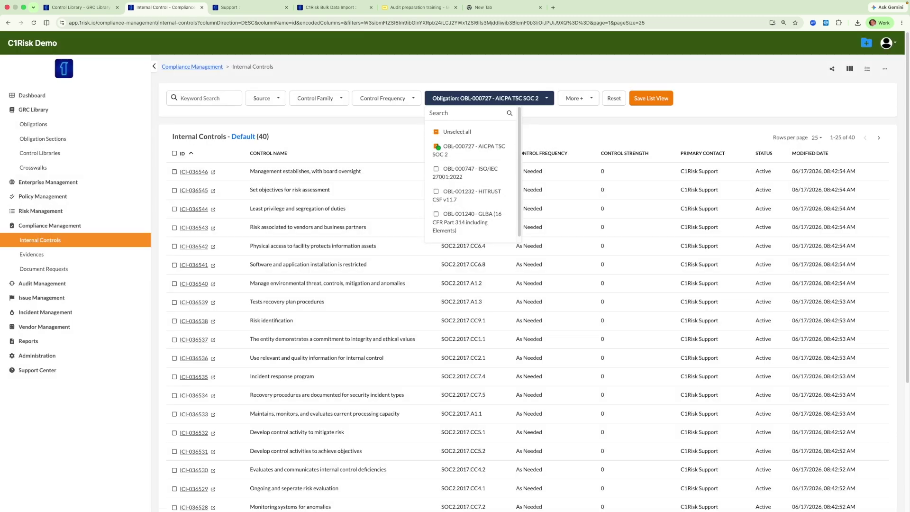
left_click(291, 145)
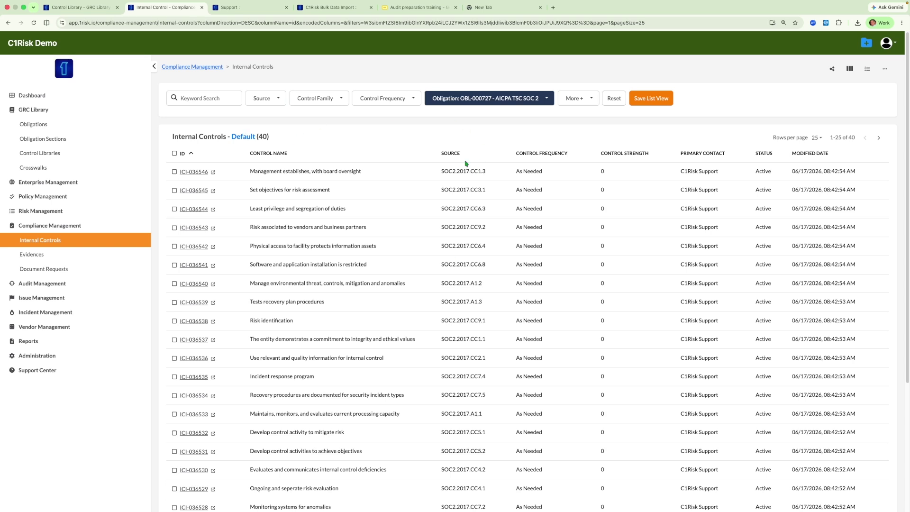
left_click(450, 154)
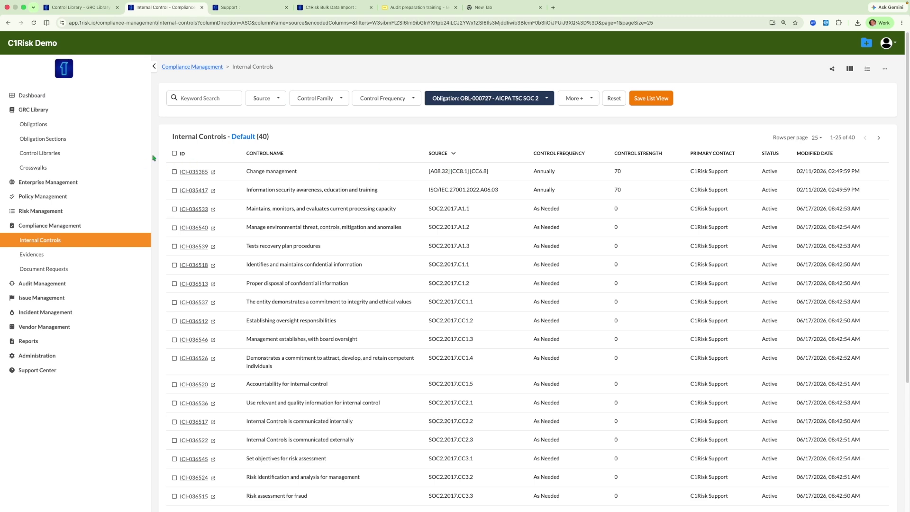
Save the filtered list as a new view named SOC 2 Internal Controls with sharing set to Yes.
left_click(642, 103)
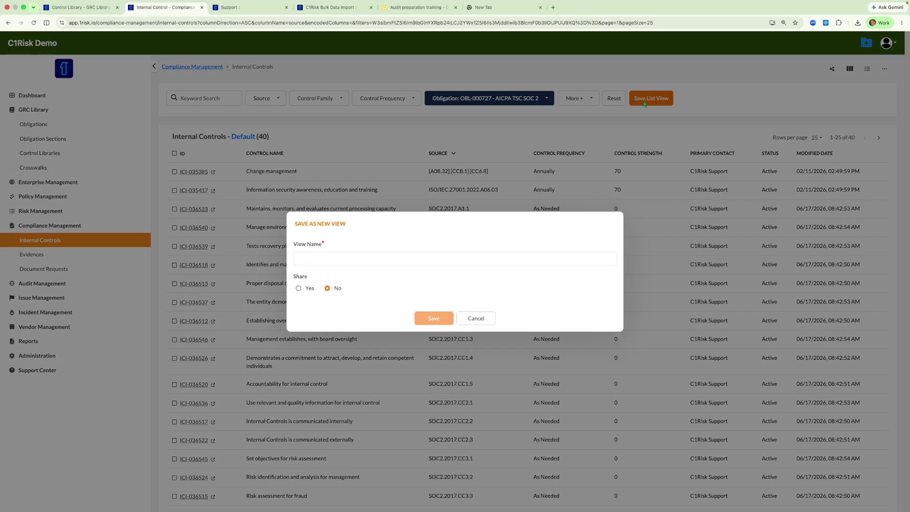
left_click(367, 263)
type("SOC 2")
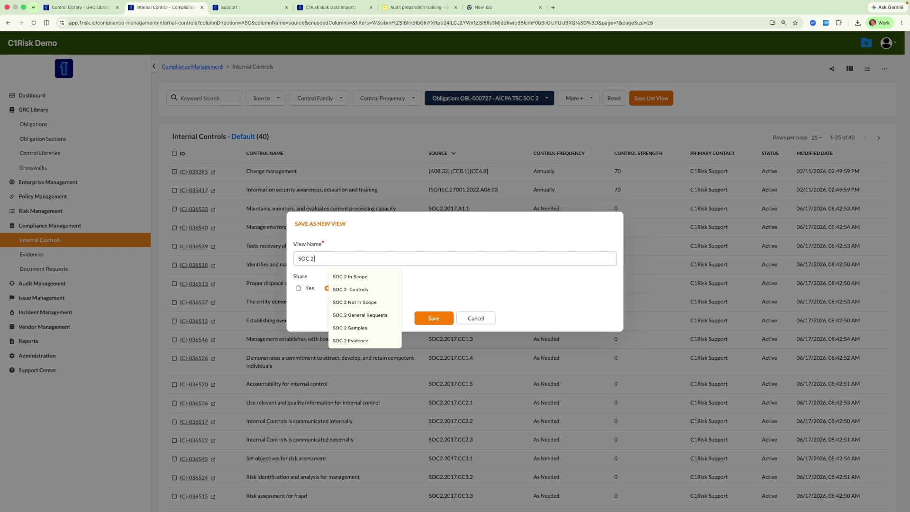
type(" INter")
key("BackSpace")
type("nternal Controls")
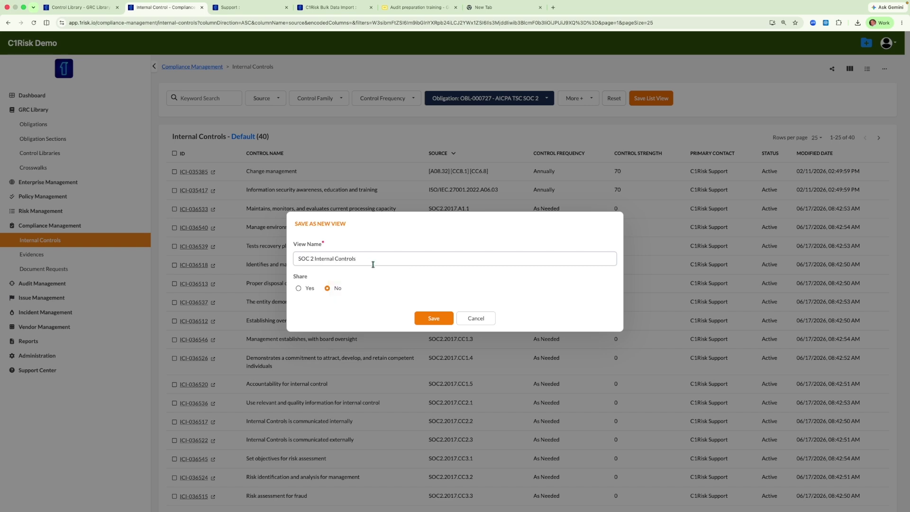
left_click(298, 289)
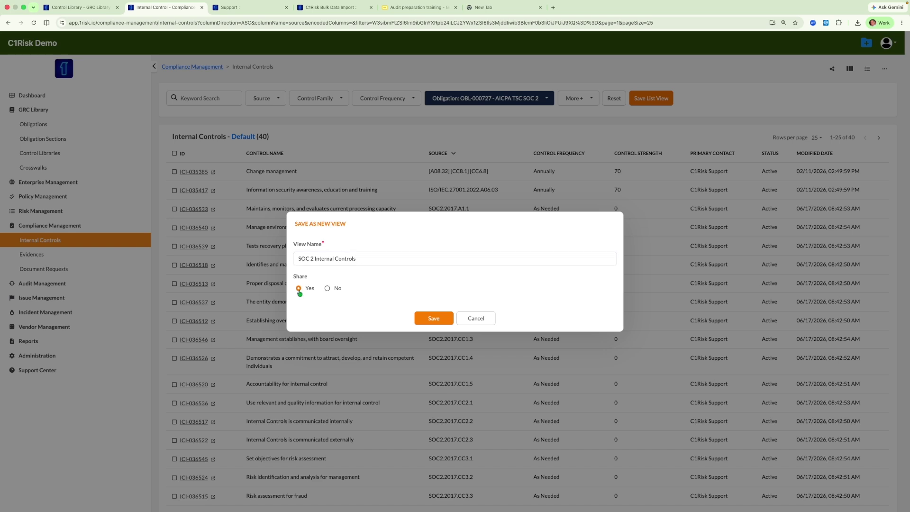
left_click(430, 321)
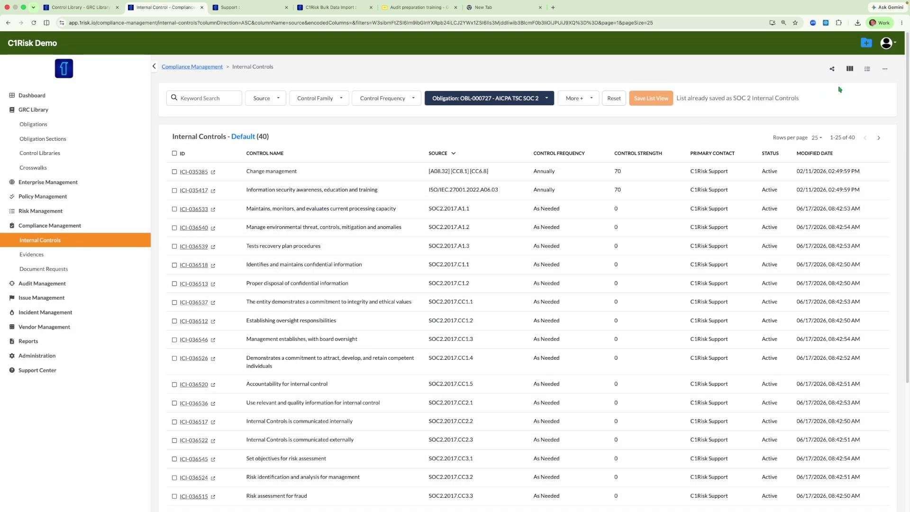
Load the saved SOC 2 Internal Controls view, and return to the Default view of the Internal Controls list.
left_click(866, 69)
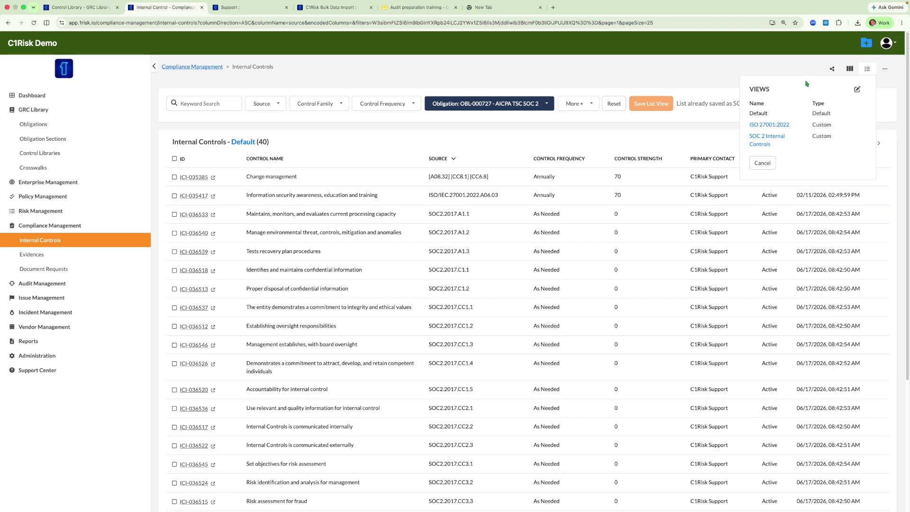
left_click(766, 140)
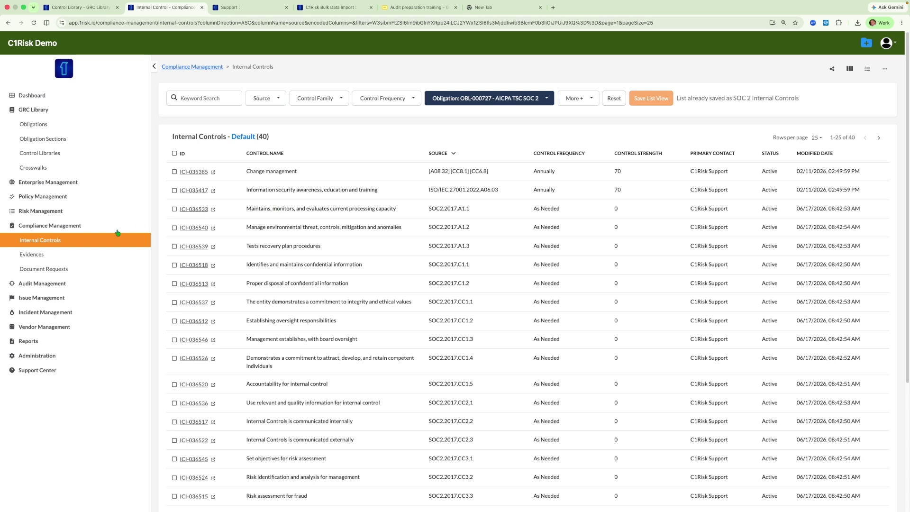
left_click(51, 240)
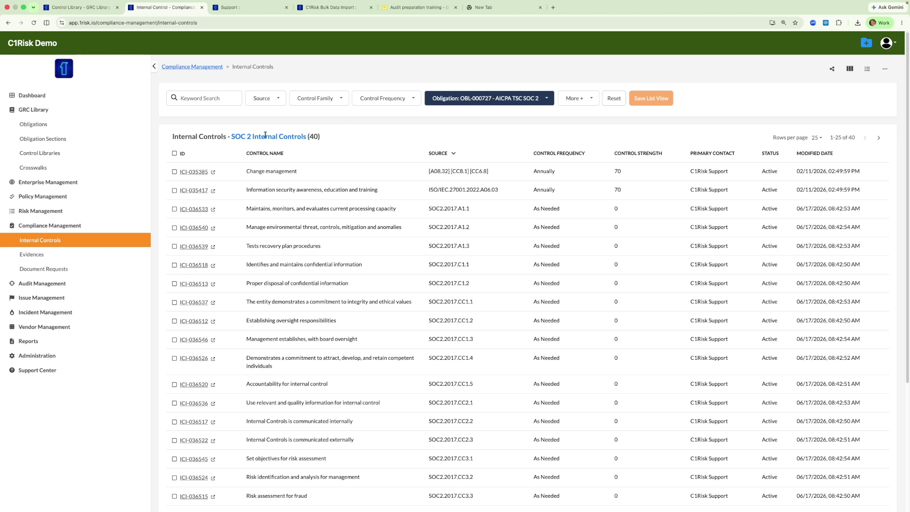
left_click(32, 96)
left_click(34, 241)
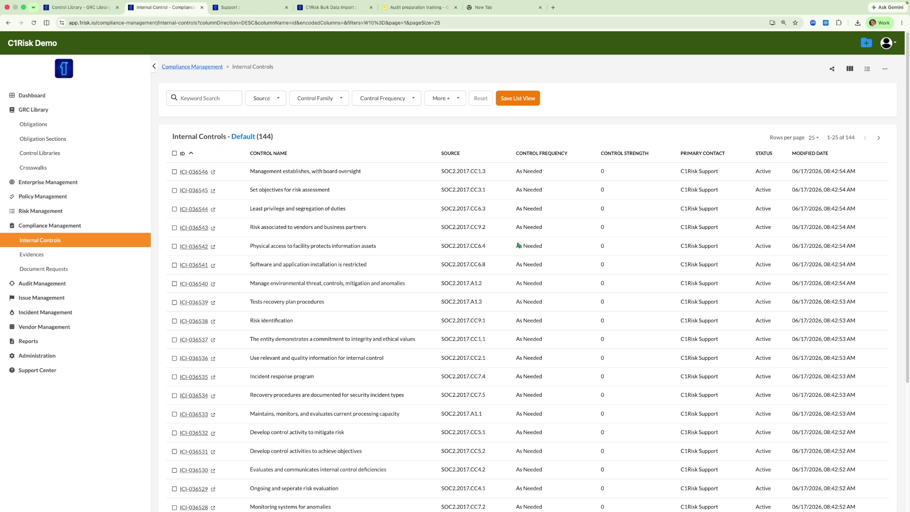
Move the SOC 2 Internal Controls view above Default in the list view order, save it, and reopen Internal Controls after visiting the Dashboard.
left_click(867, 69)
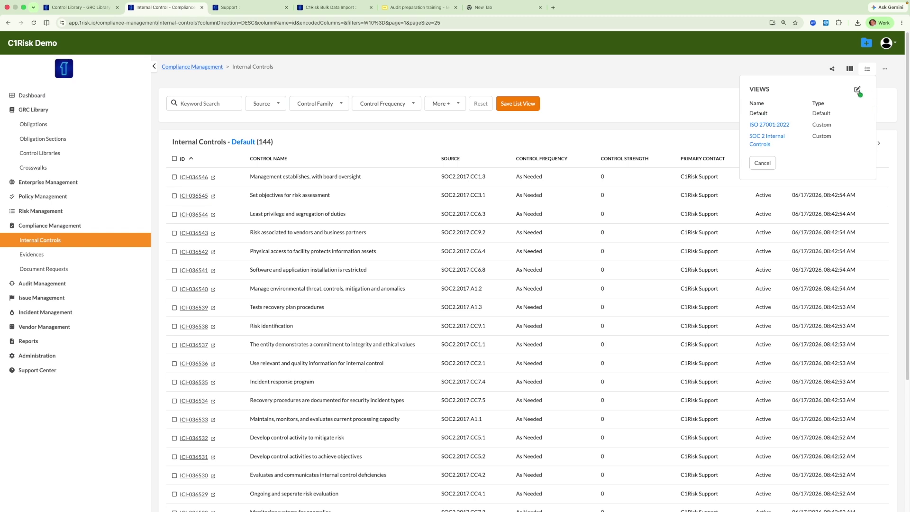
left_click(857, 90)
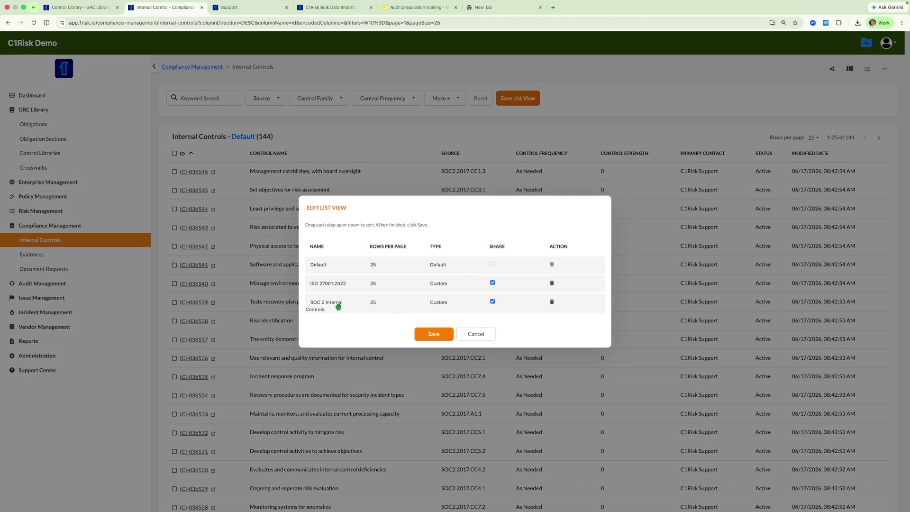
left_click_drag(337, 306, 334, 262)
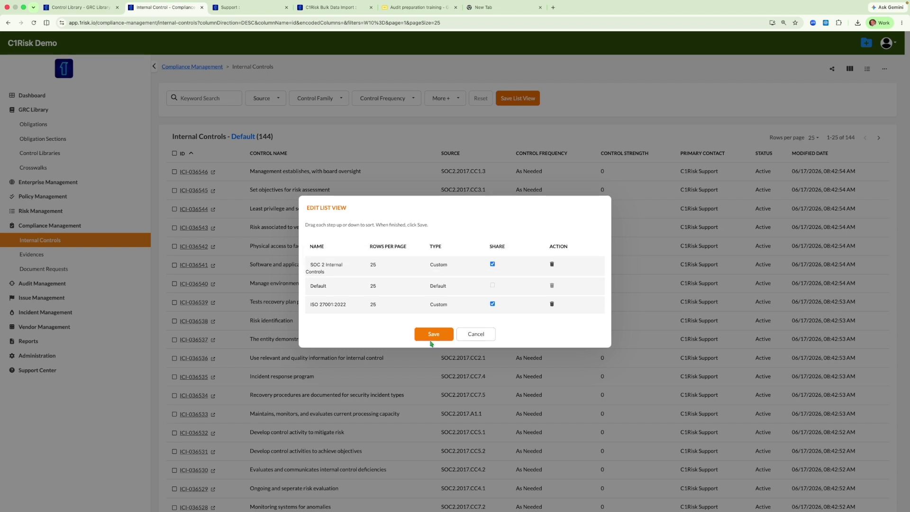
left_click(433, 334)
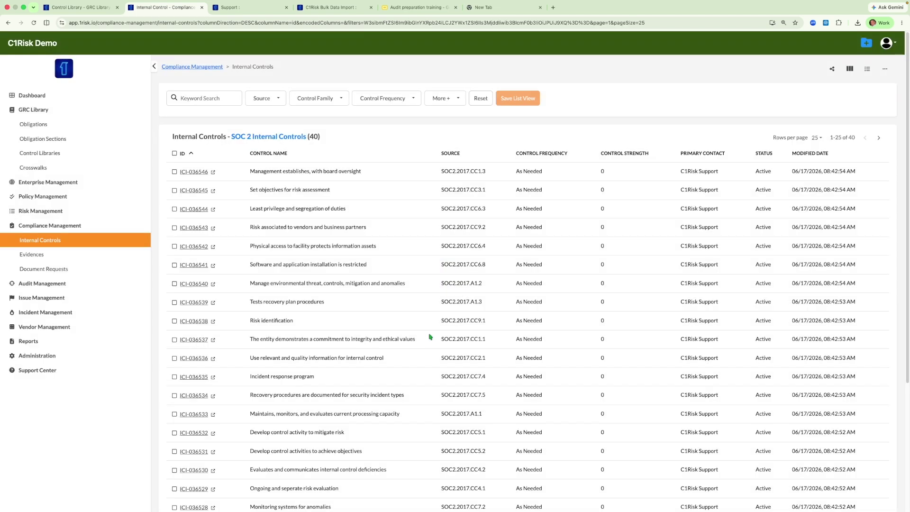
left_click(27, 97)
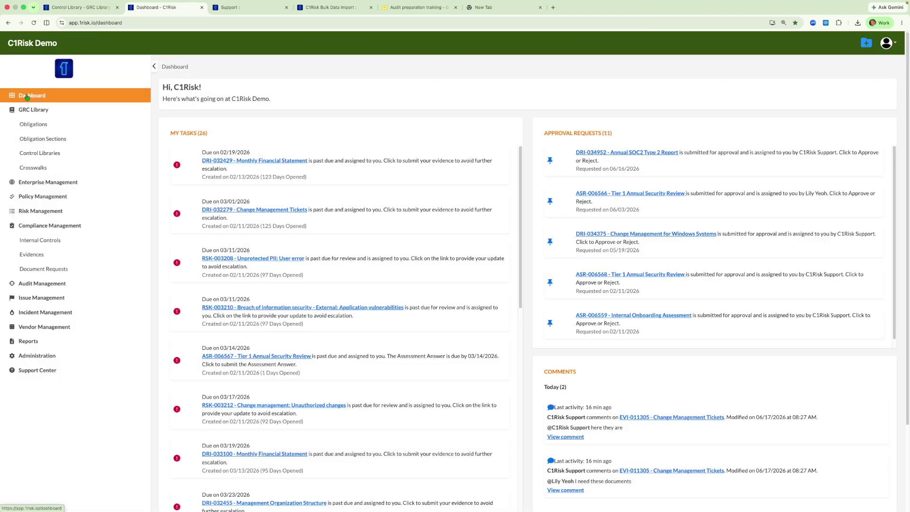
left_click(42, 241)
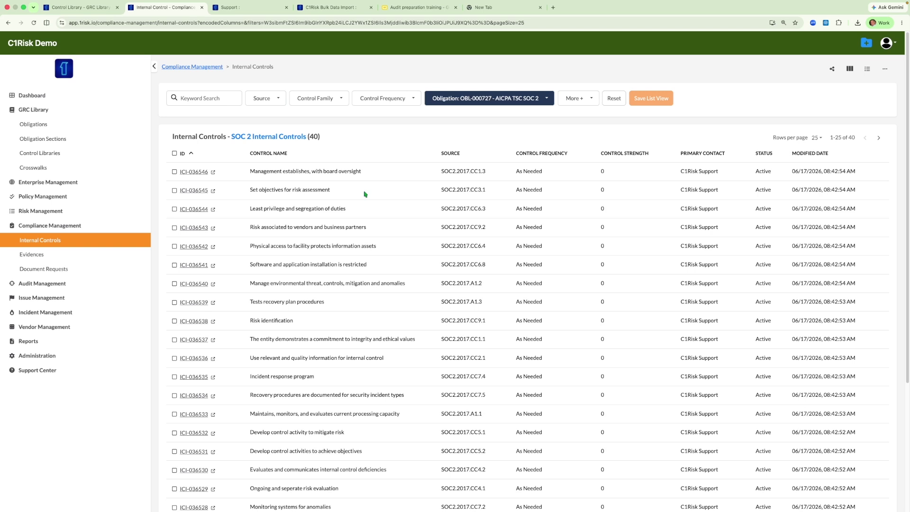
Open the summary of the AICPA TSC SOC 2 obligation, OBL-000727, from the GRC Library's Obligations.
left_click(36, 126)
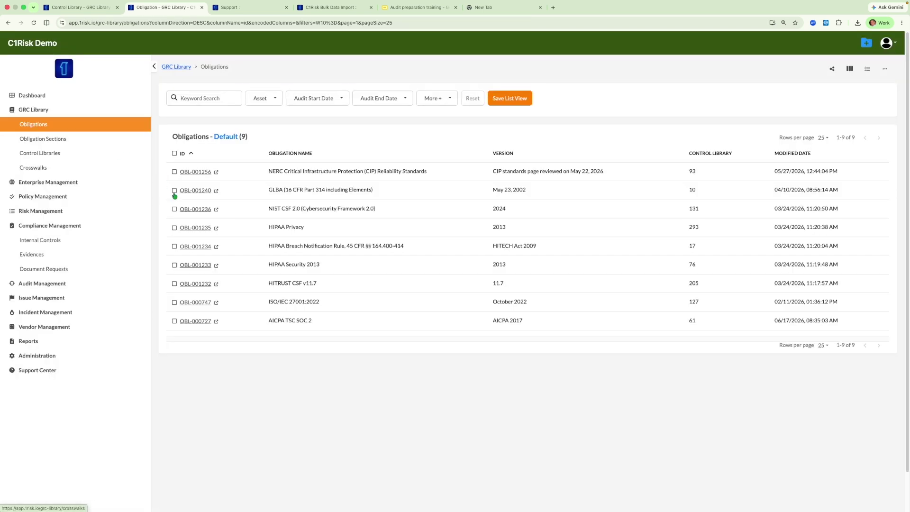
left_click(192, 322)
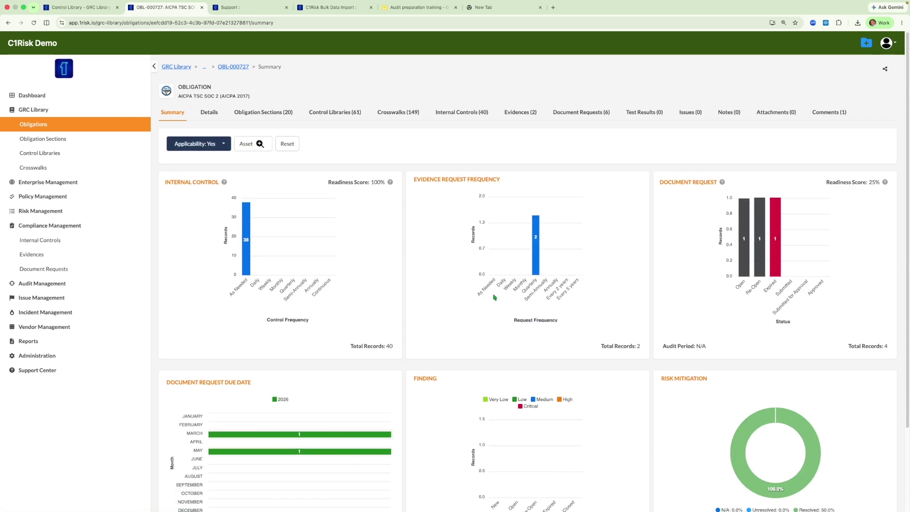